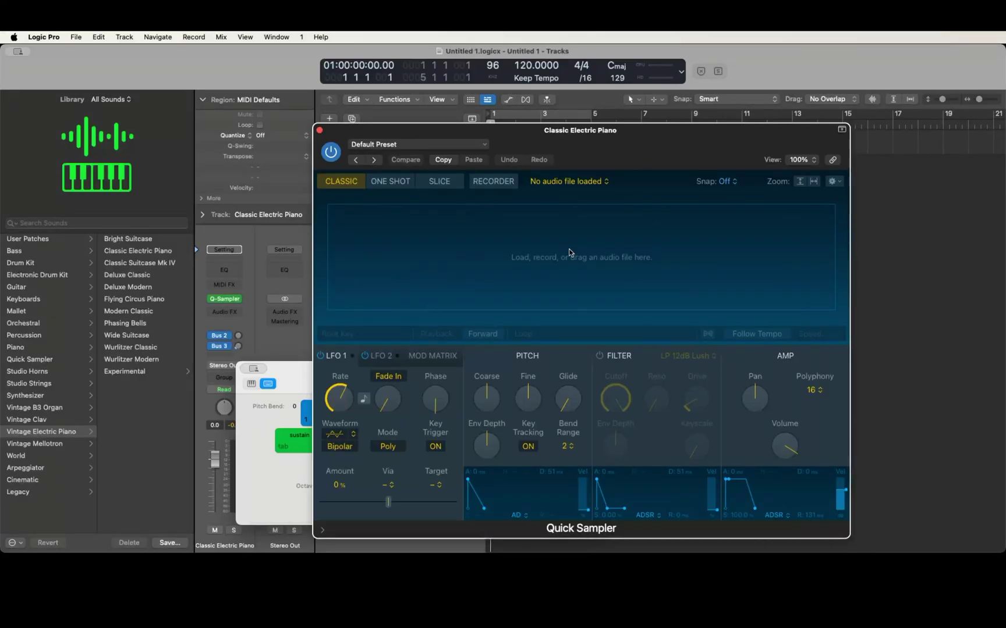
Open the sampler's file browser at the 30 Heavy & Unique 808s folder.
click(570, 252)
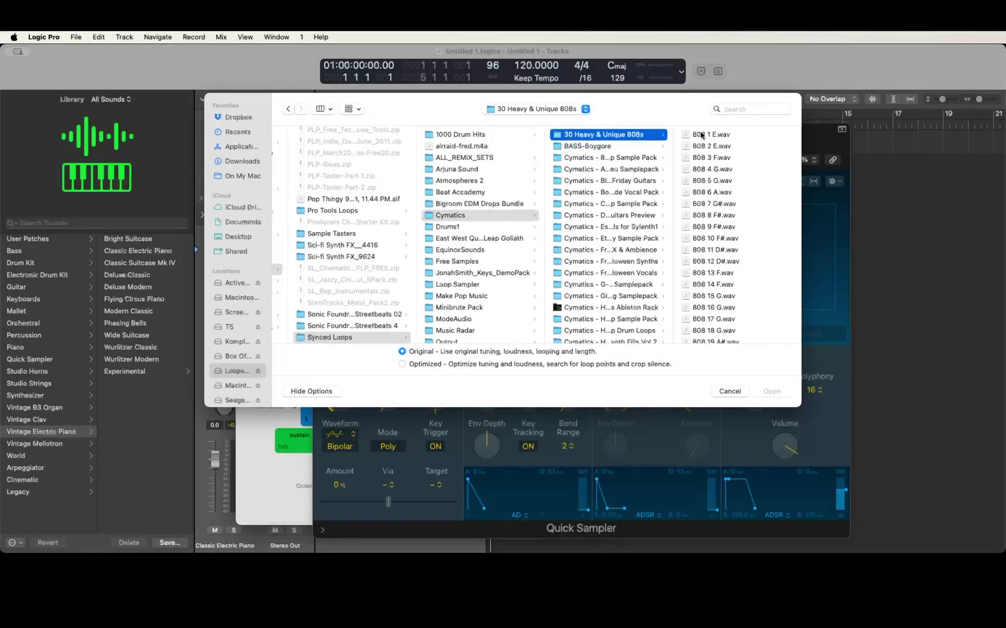
Preview the 808 samples in the folder and select 808 5 G.wav.
click(701, 135)
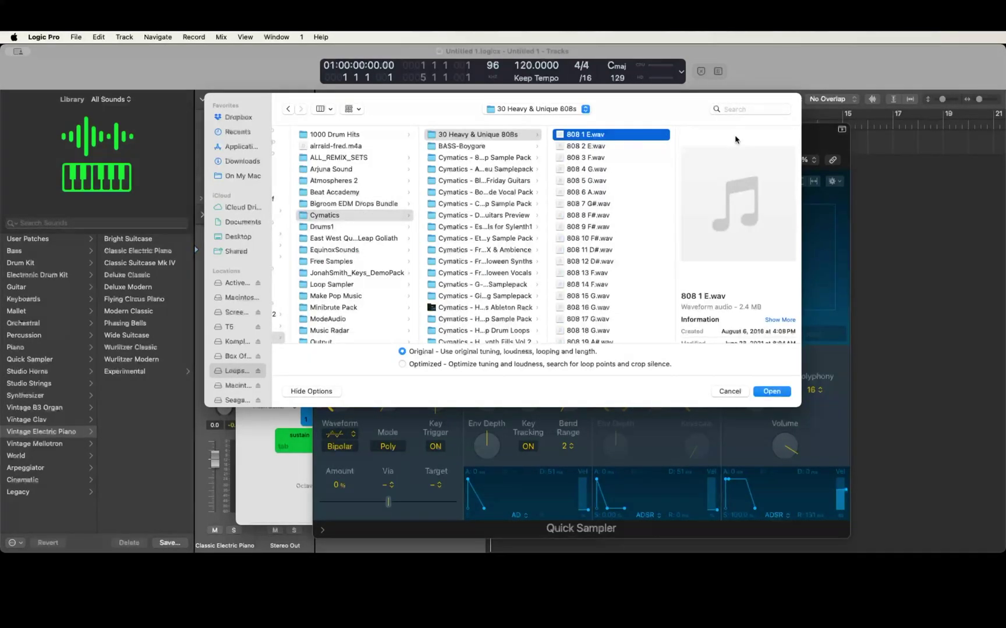
click(610, 148)
click(610, 159)
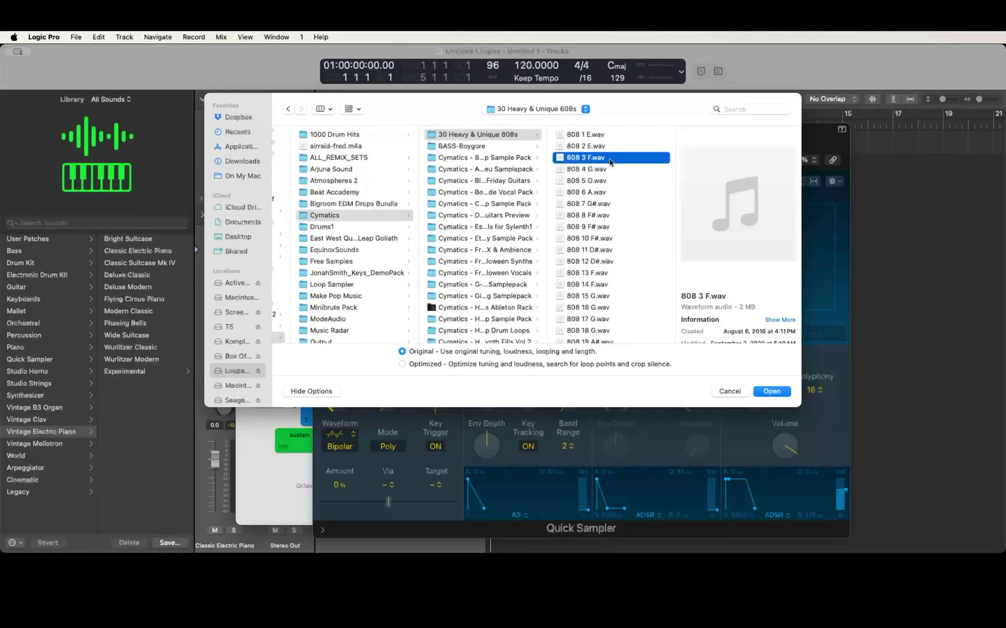
click(610, 170)
click(610, 183)
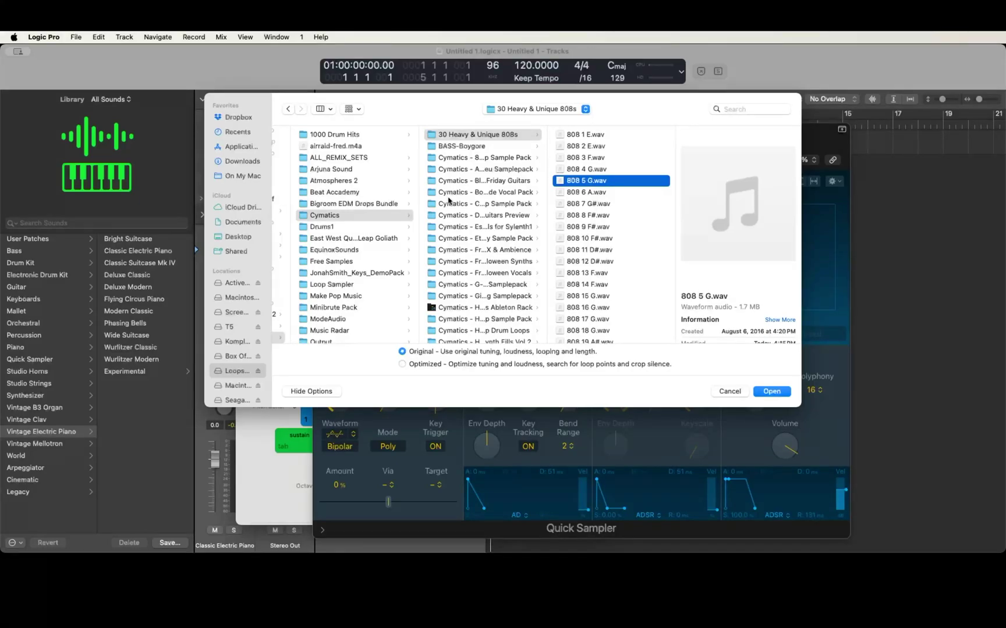
Load 808 5 G.wav with the Optimized tuning-and-loudness option.
click(535, 367)
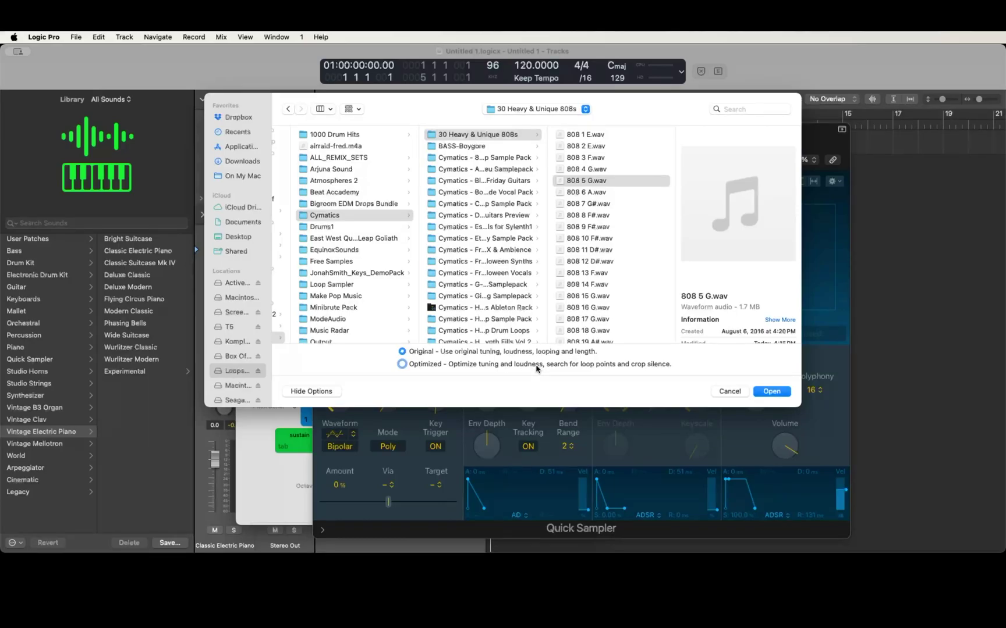
click(536, 367)
click(536, 352)
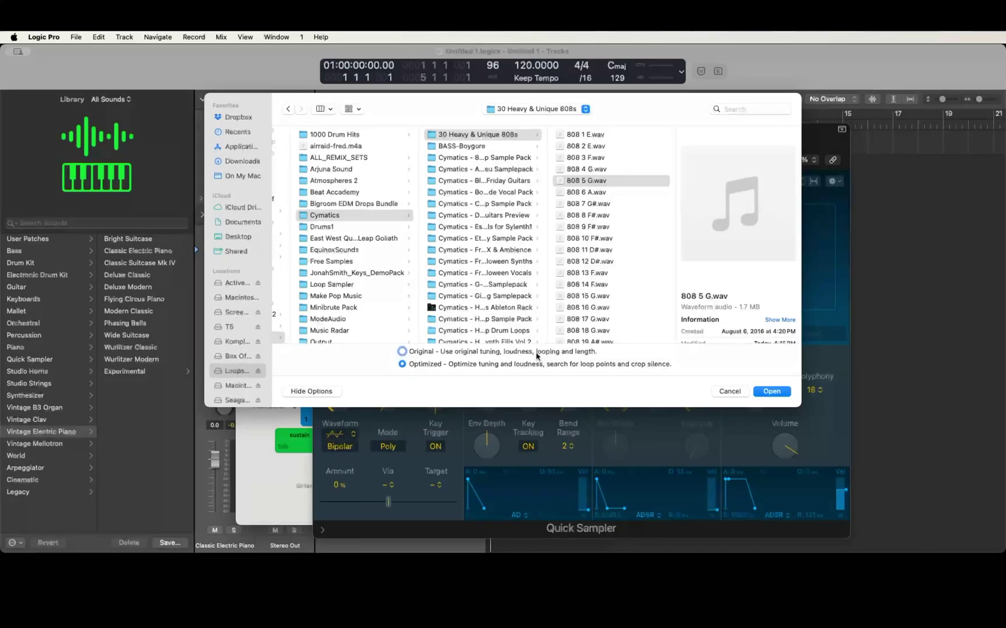
click(312, 394)
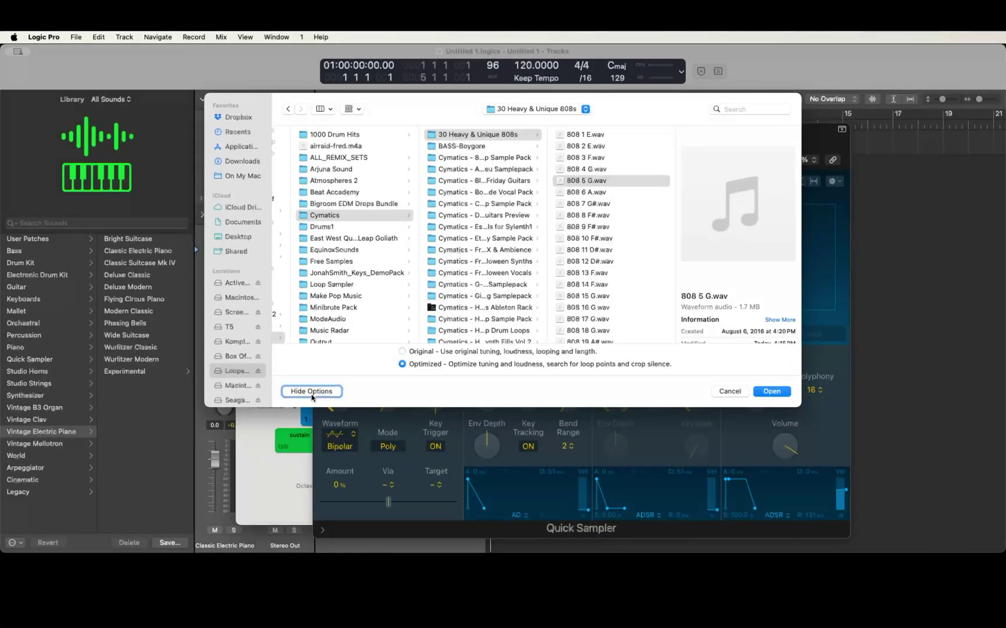
click(772, 393)
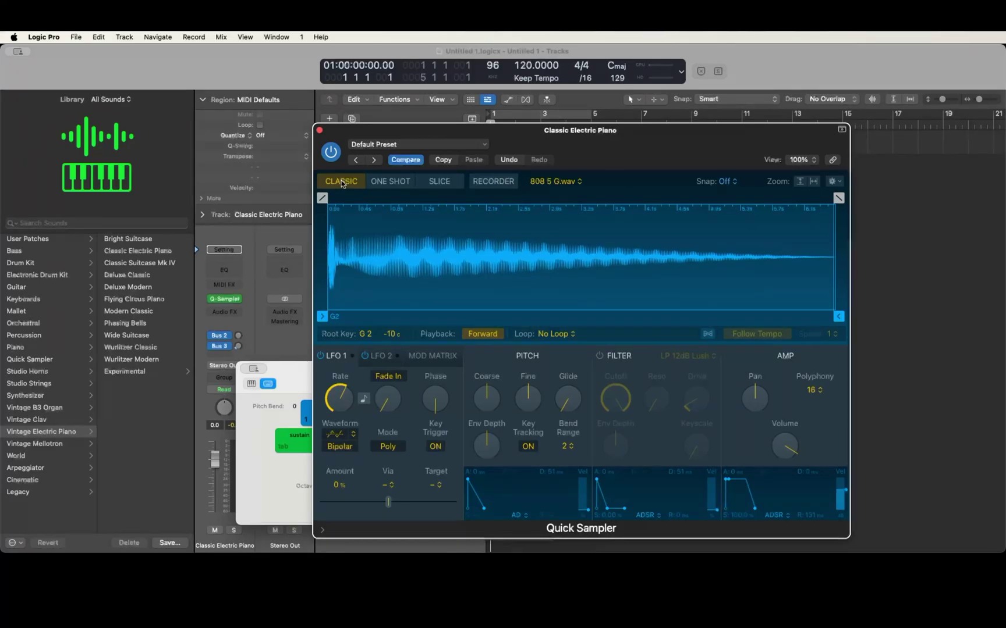
Switch Quick Sampler to One Shot, audition the 808, then toggle Classic and back to One Shot.
click(391, 184)
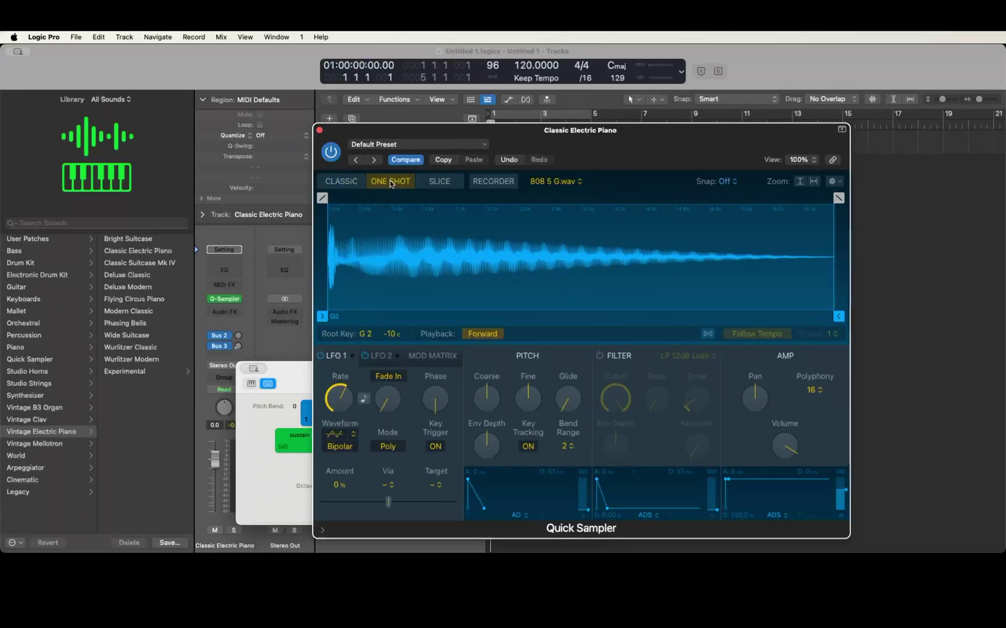
key(a)
click(342, 181)
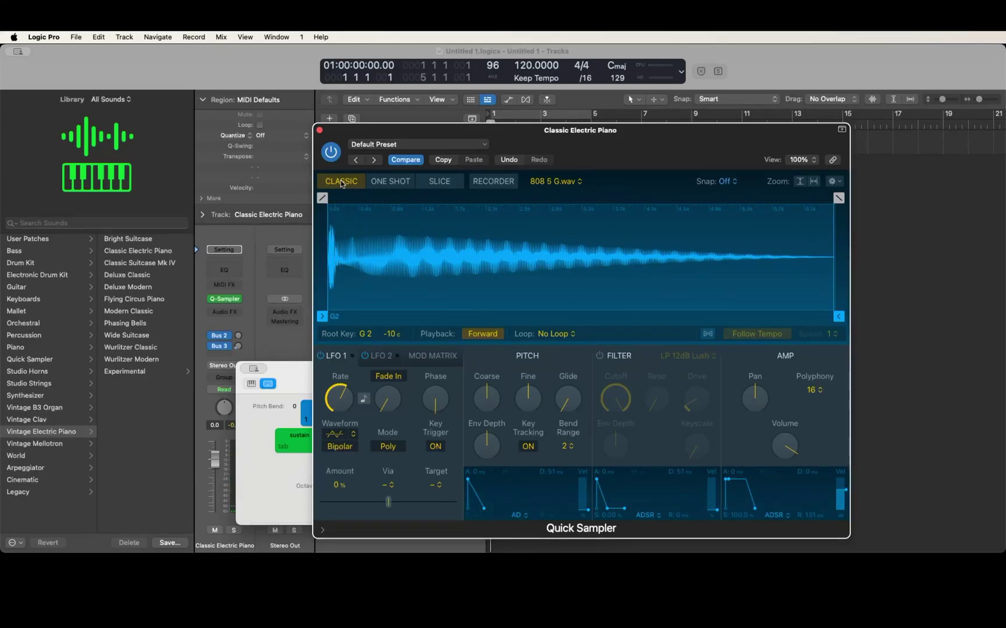
click(390, 182)
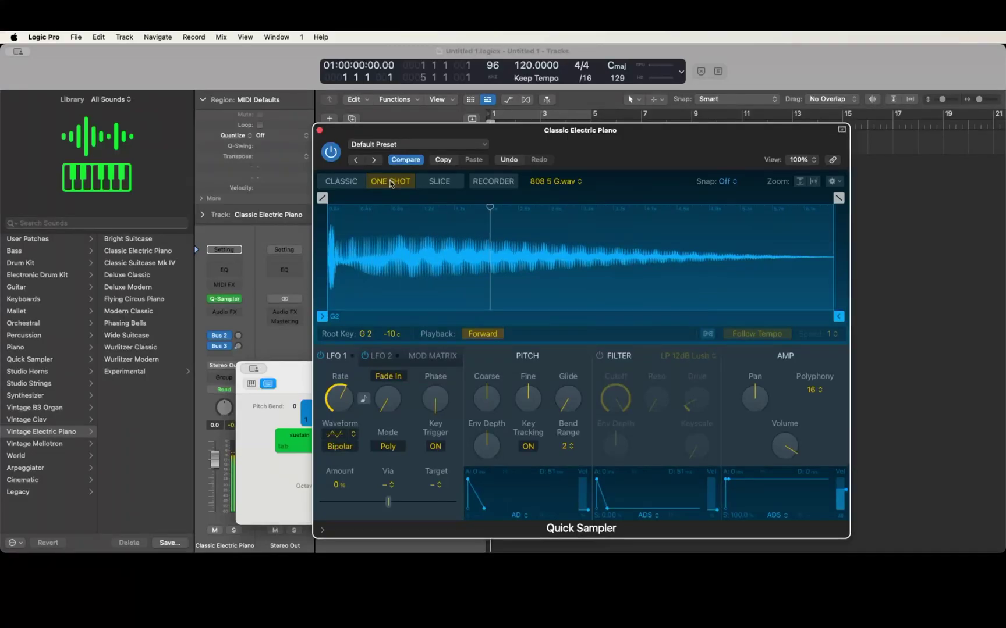
Return Quick Sampler to Classic mode and switch its view to the generic Controls list.
click(343, 182)
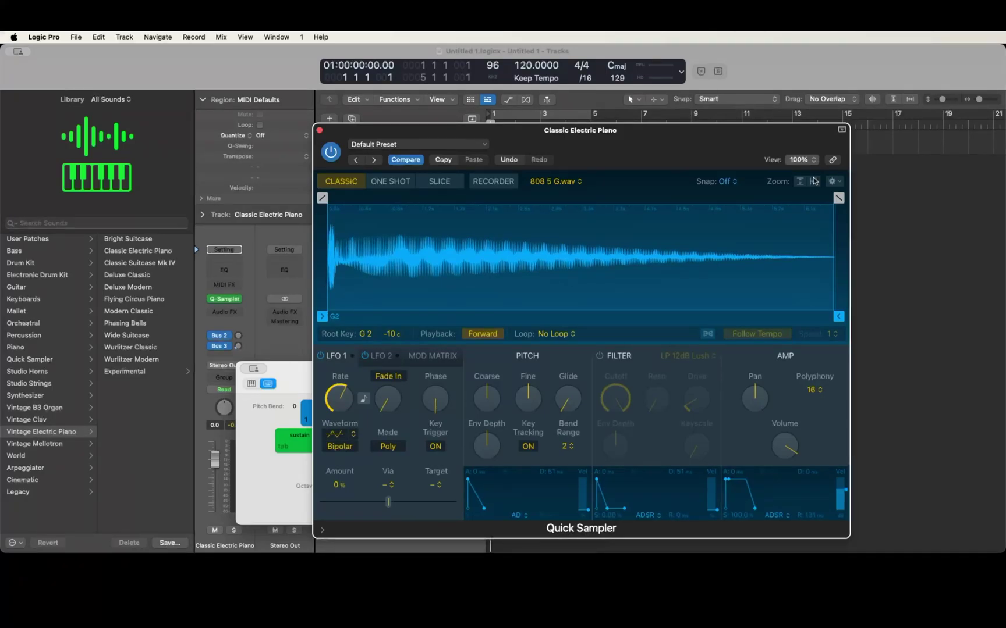
click(798, 160)
click(799, 175)
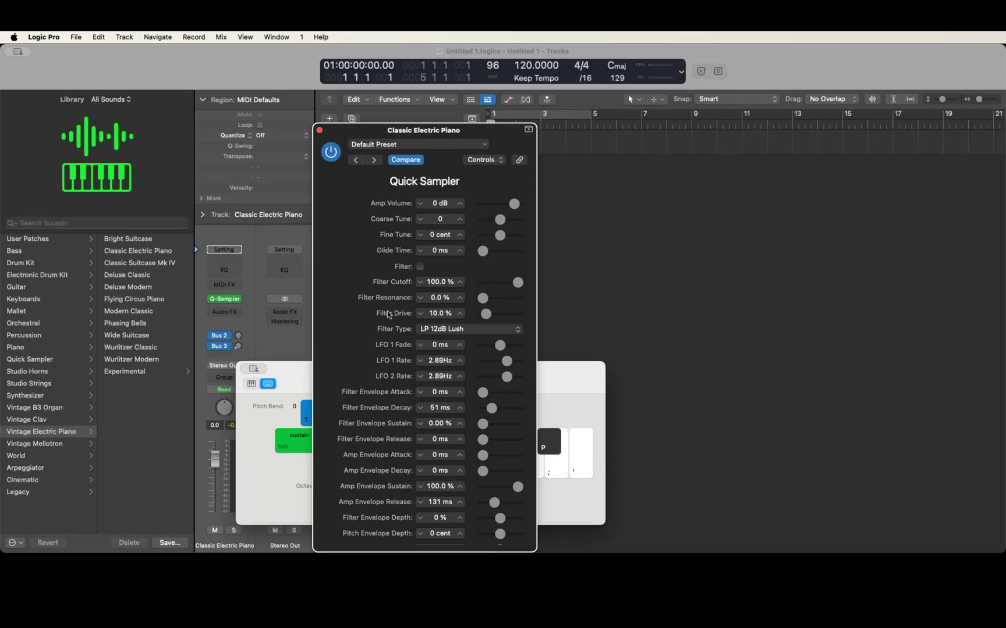
Review the sampler parameters, then start Save Setting As for a Quick Sampler preset.
scroll(388, 314, right, 1)
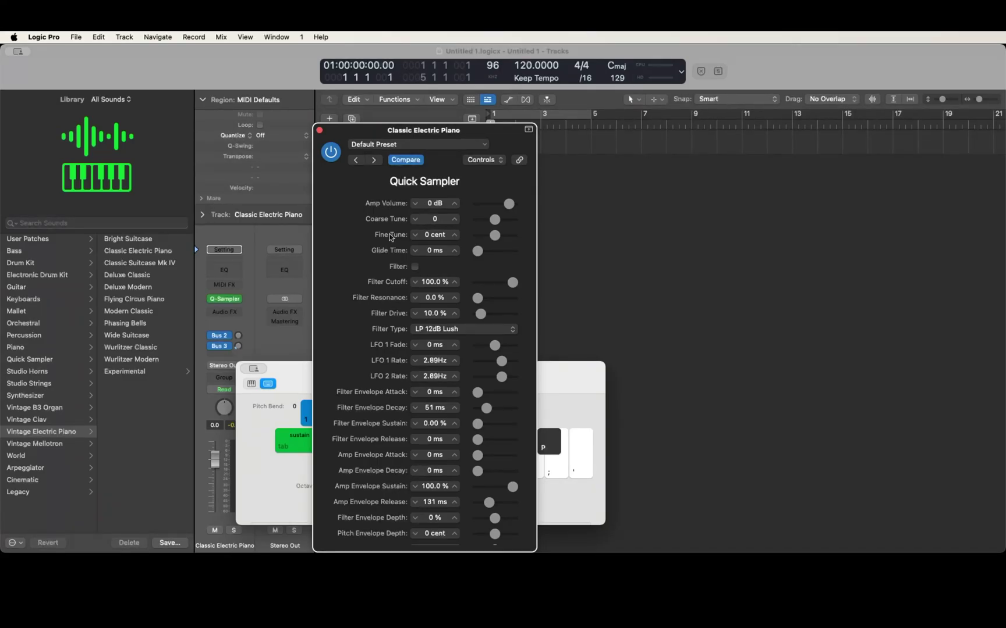
scroll(407, 535, down, 5)
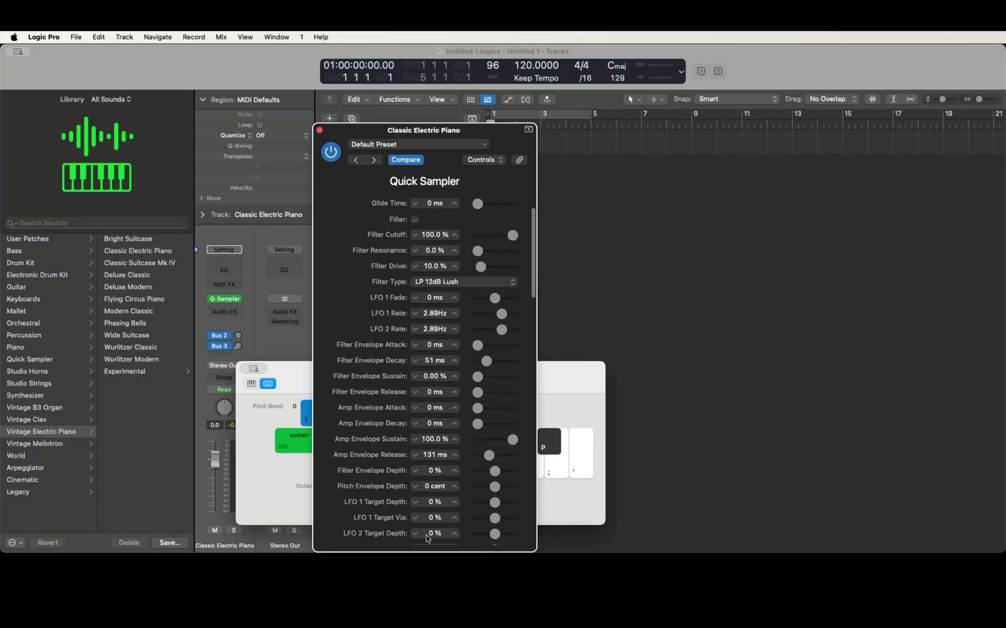
scroll(427, 538, down, 3)
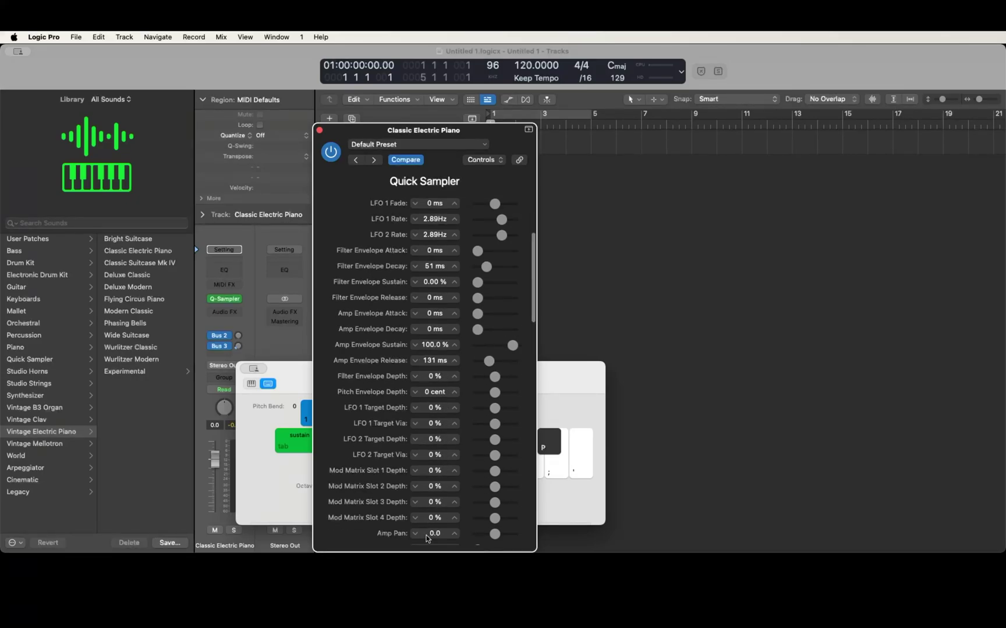
scroll(427, 538, down, 3)
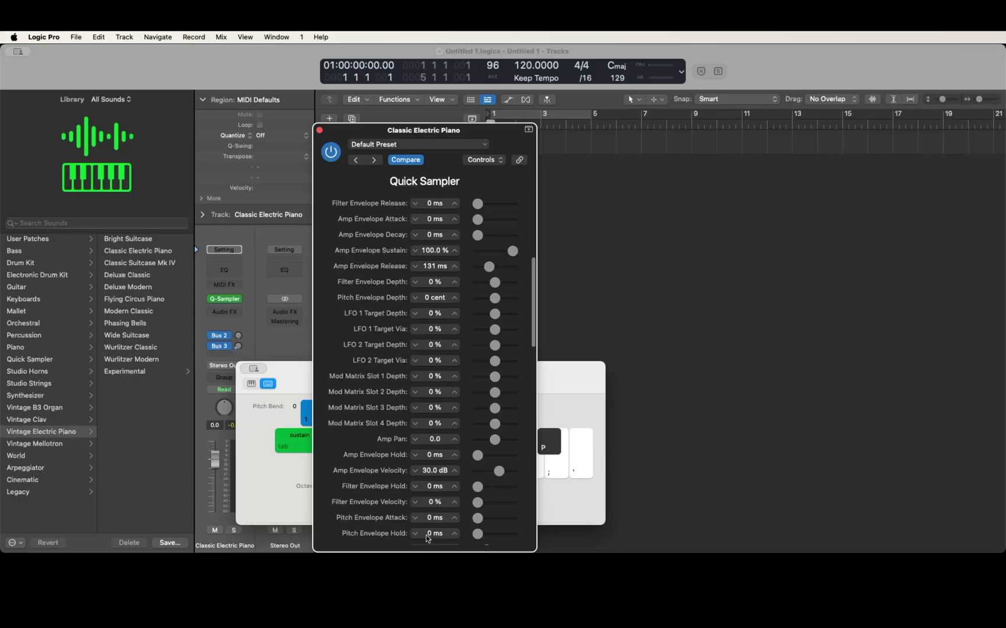
scroll(427, 538, down, 5)
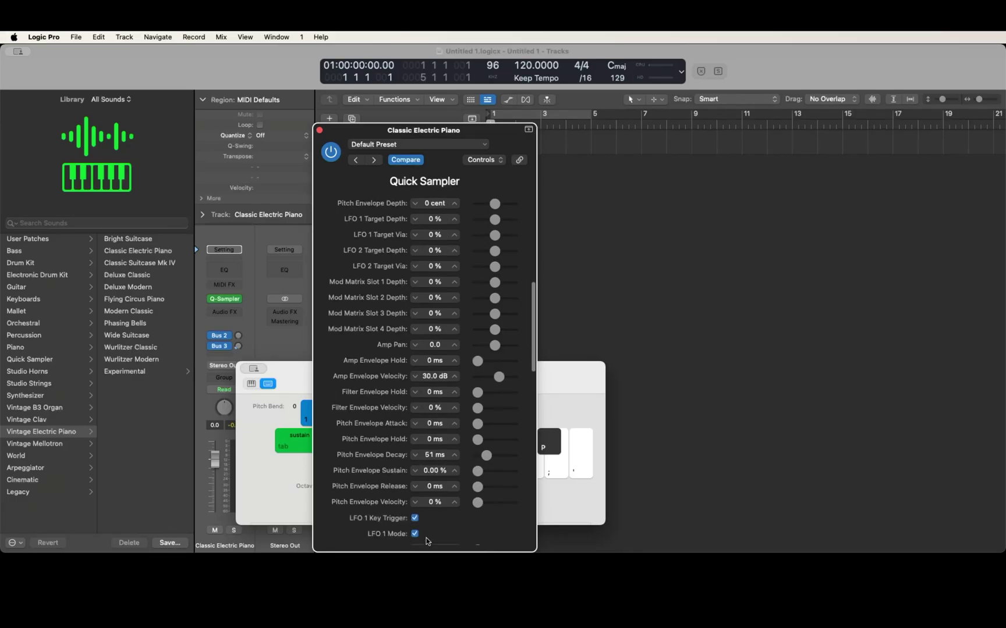
scroll(427, 539, down, 6)
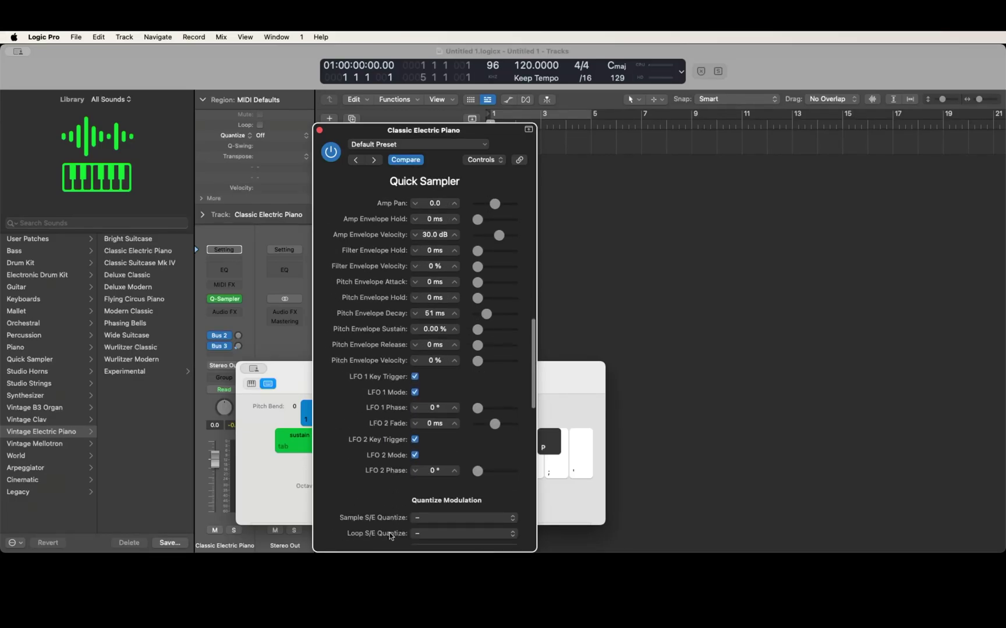
scroll(390, 536, down, 3)
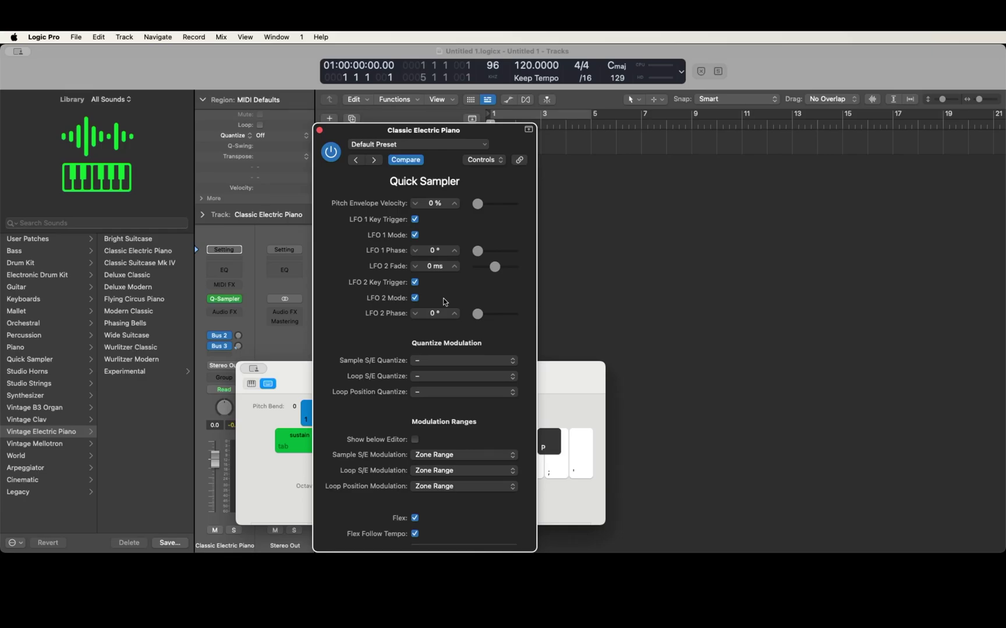
key(super+shift+s)
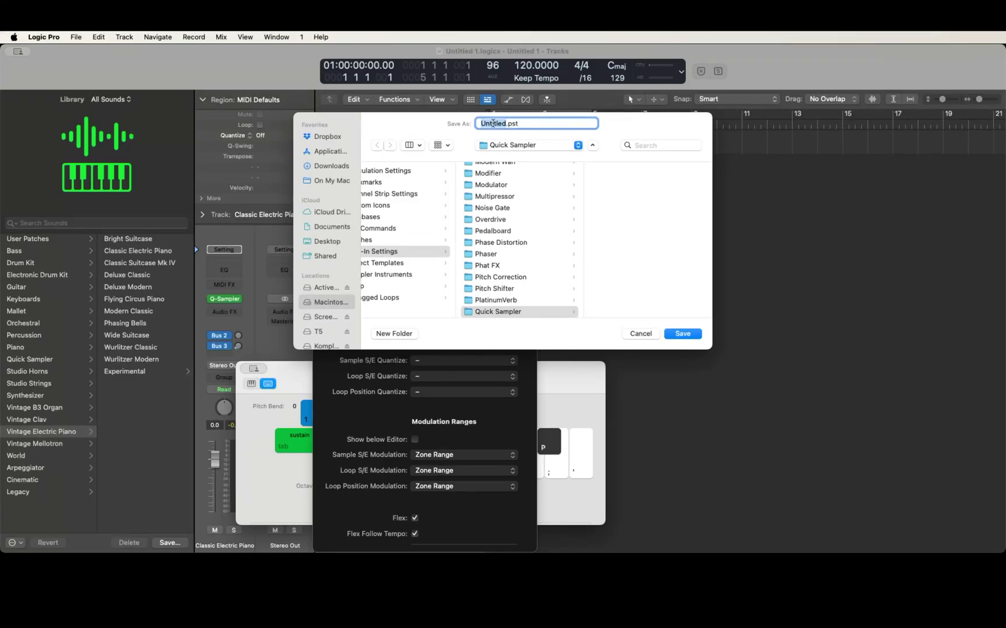
Name the preset 'Heavy Unique 808 5G', correcting the 5C typo, and save it.
text(Heavy Unique 808 5C)
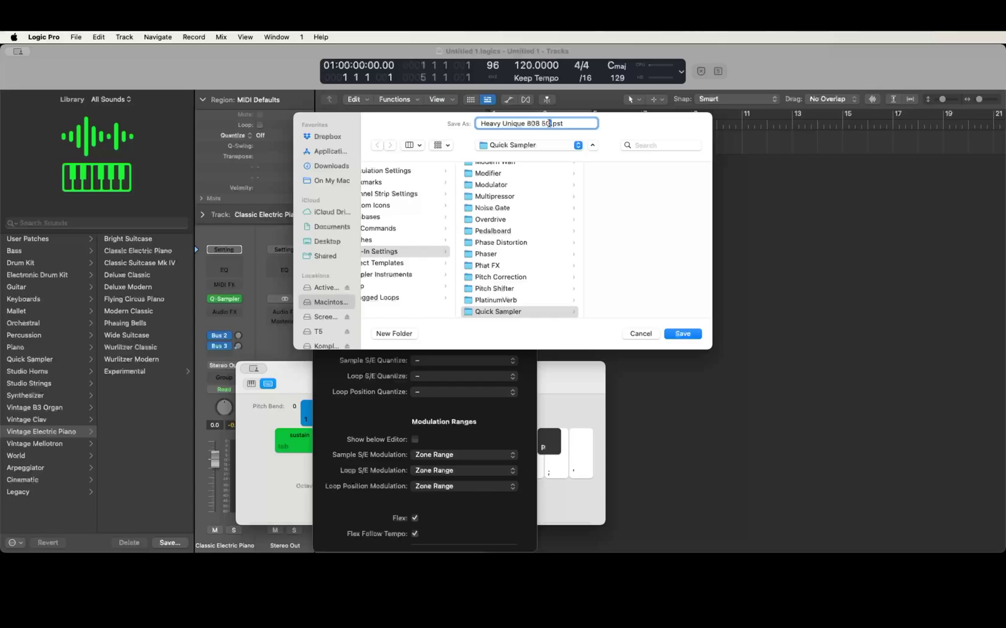
click(413, 149)
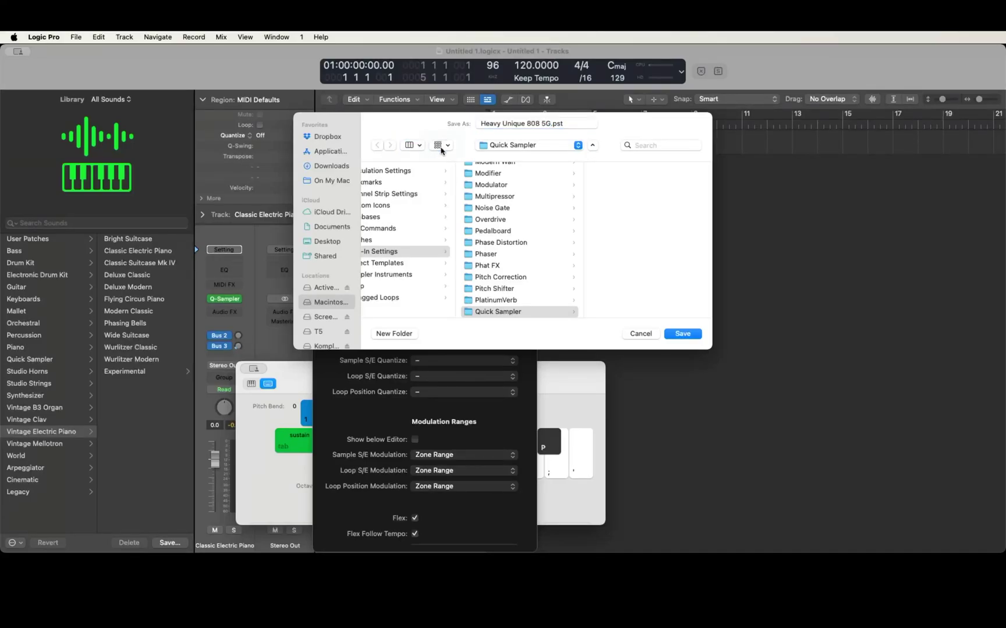
click(440, 147)
click(527, 146)
click(683, 337)
click(683, 336)
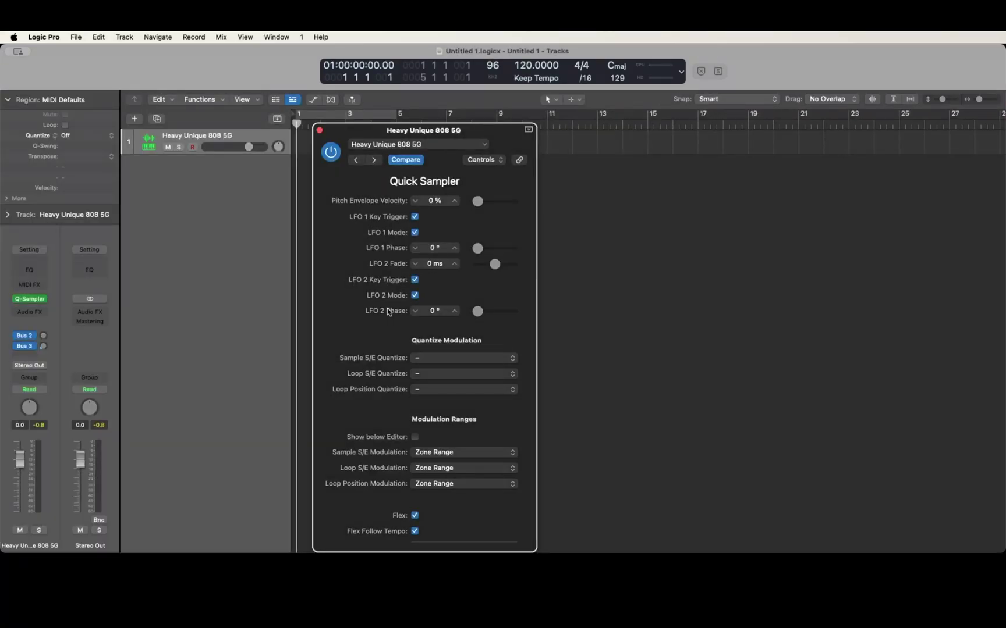
Close the plug-in window and start saving the channel as a patch from the Library.
key(super+w)
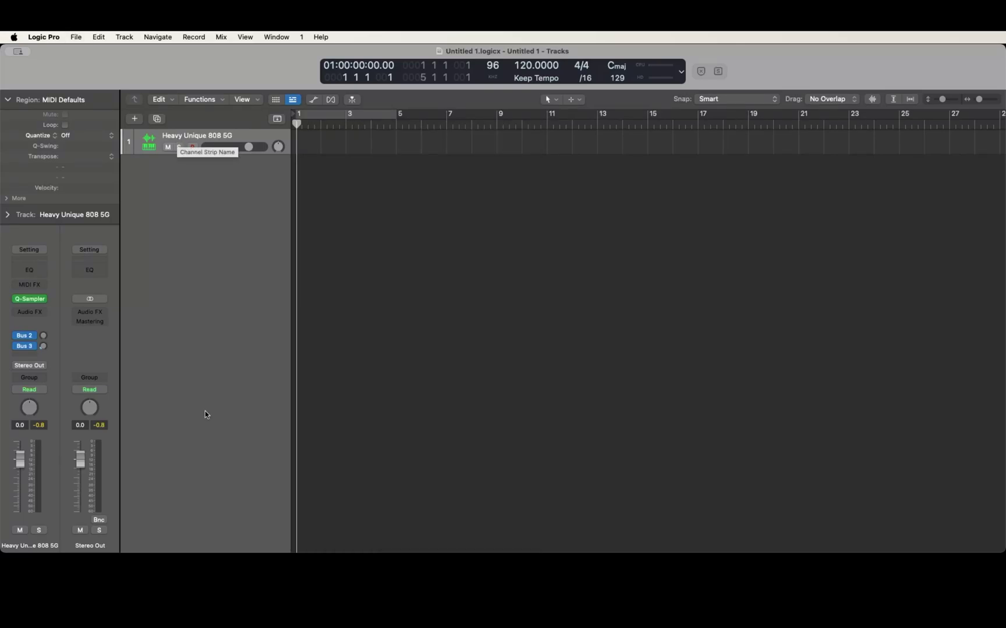
click(39, 248)
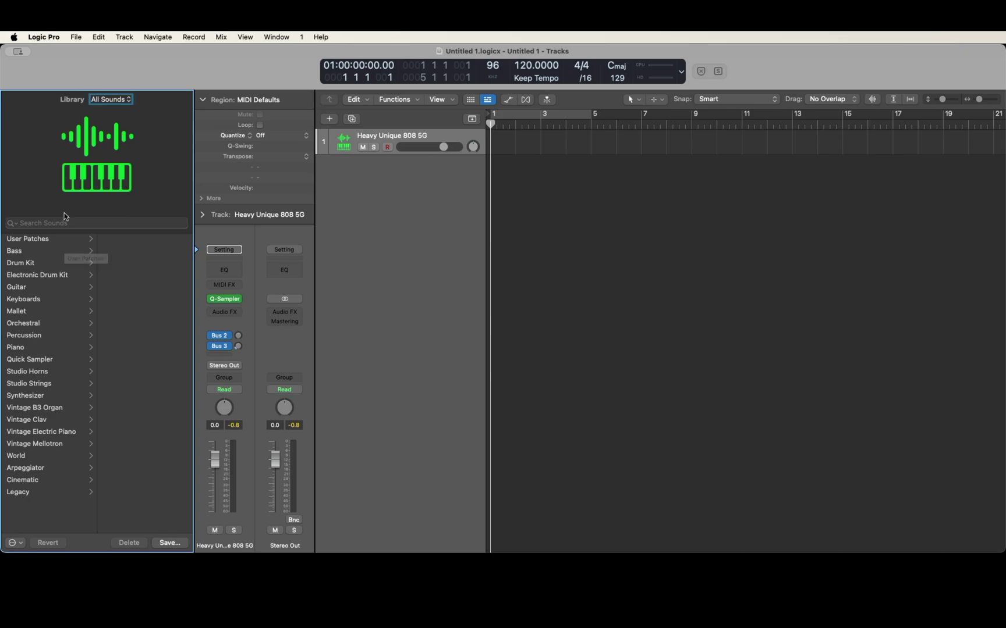
click(170, 544)
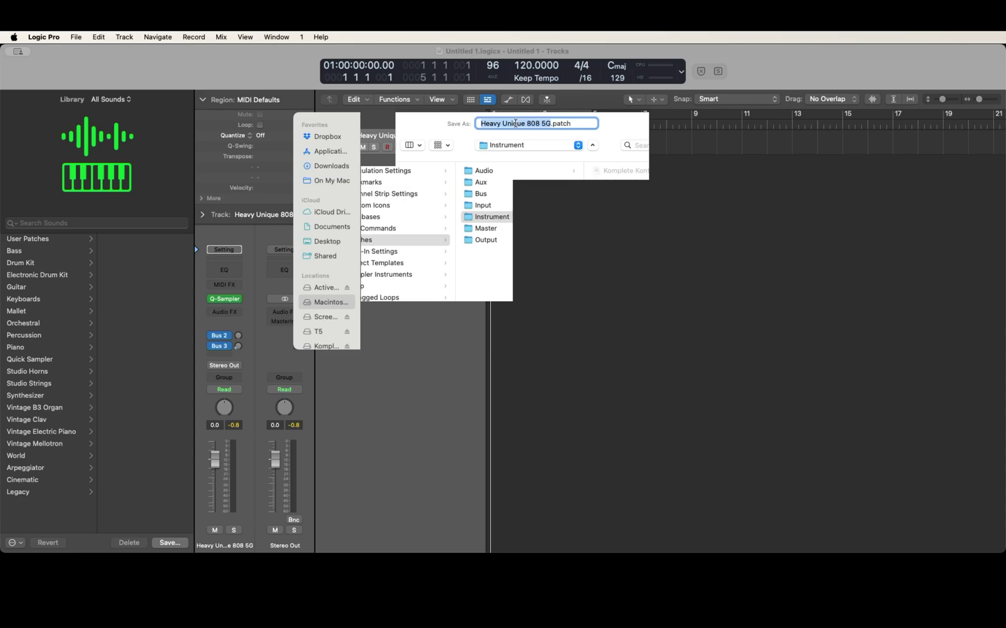
Confirm saving the patch as Heavy Unique 808 5G.patch.
key(Return)
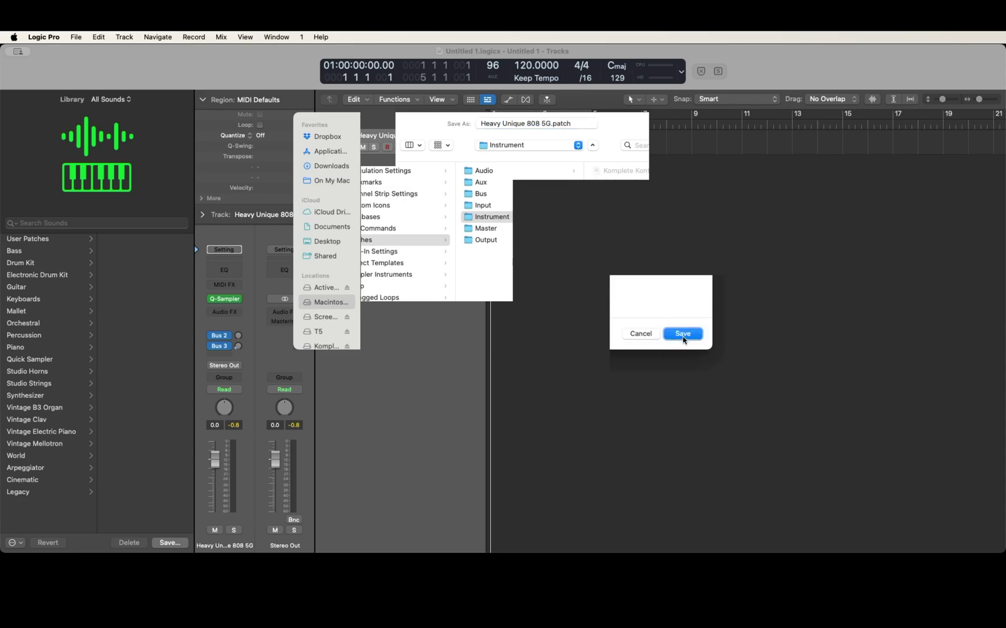
click(682, 334)
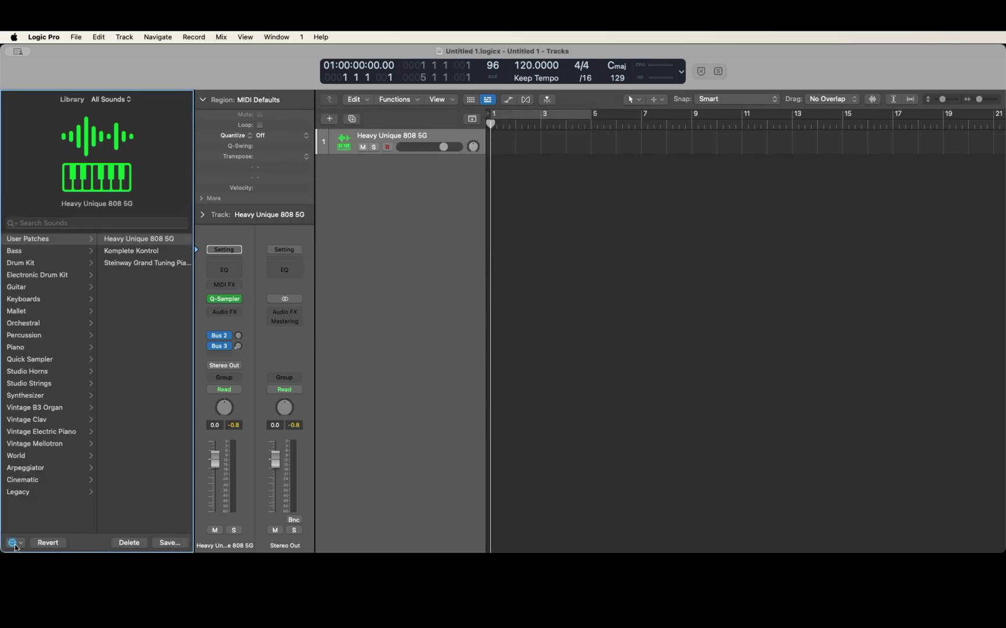